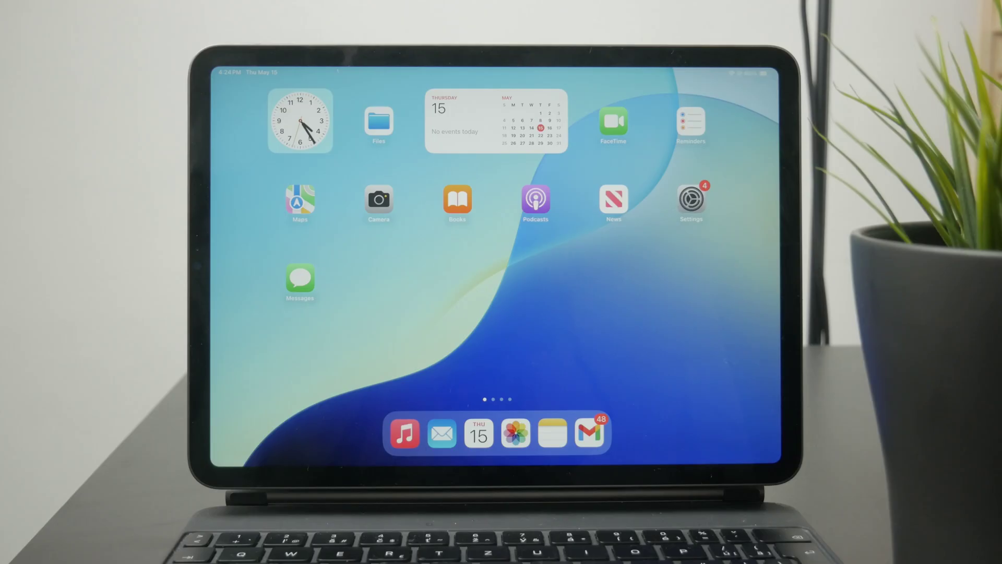
pyautogui.write('word')
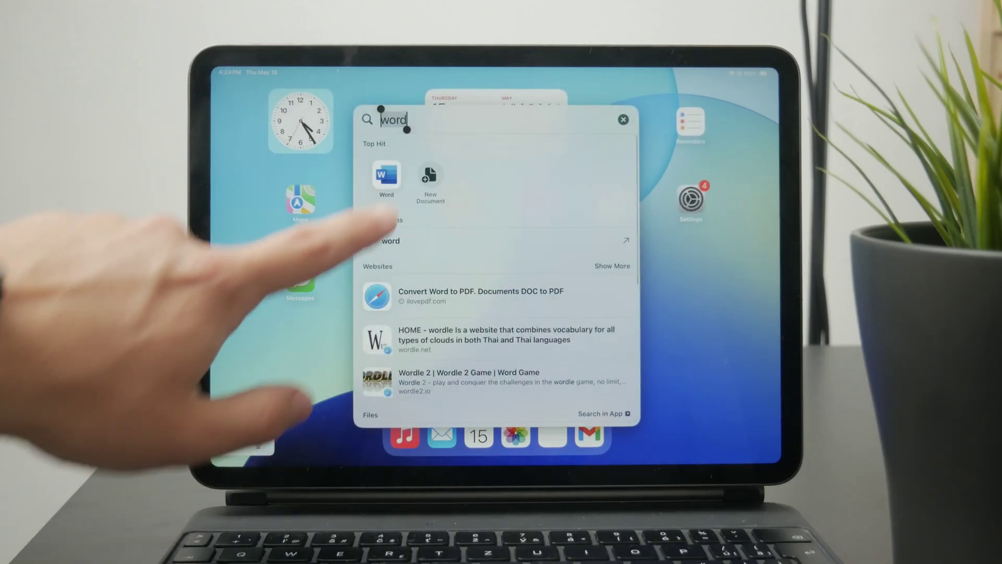
# Step: Launch Word and reopen the recent 'Document (2)' containing the word Hello
pyautogui.click(382, 231)
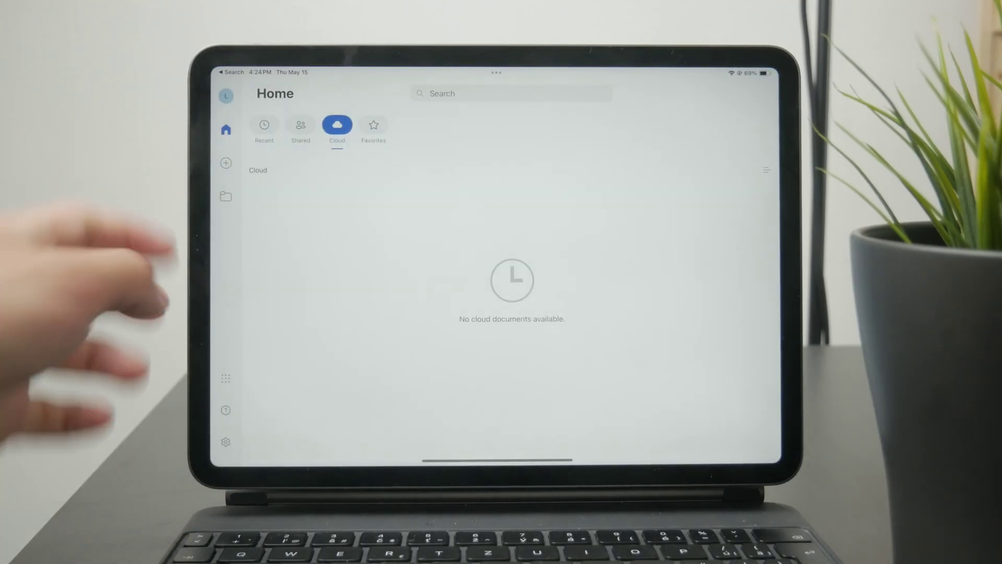
pyautogui.click(265, 125)
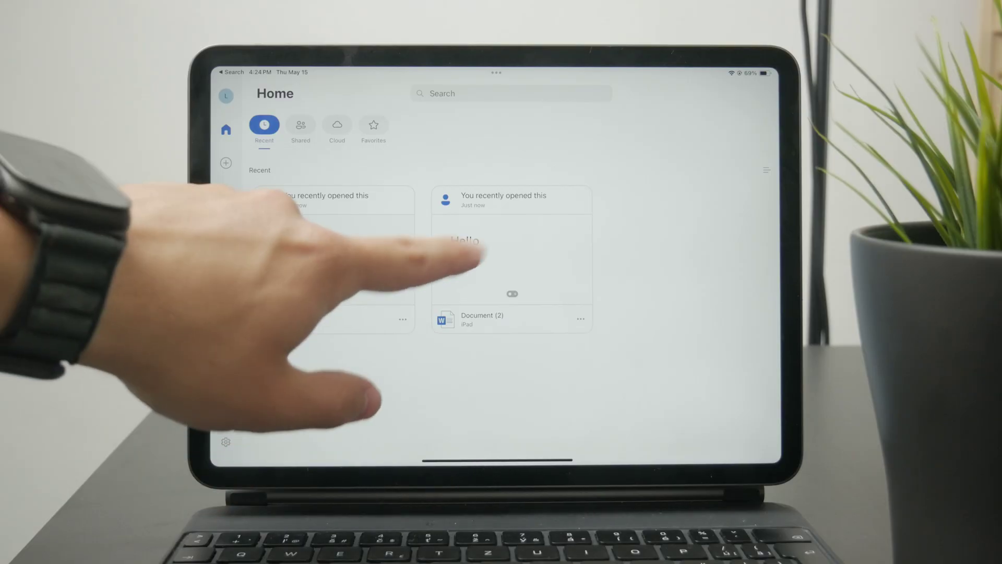
pyautogui.click(470, 250)
pyautogui.scroll(-5, 497, 294)
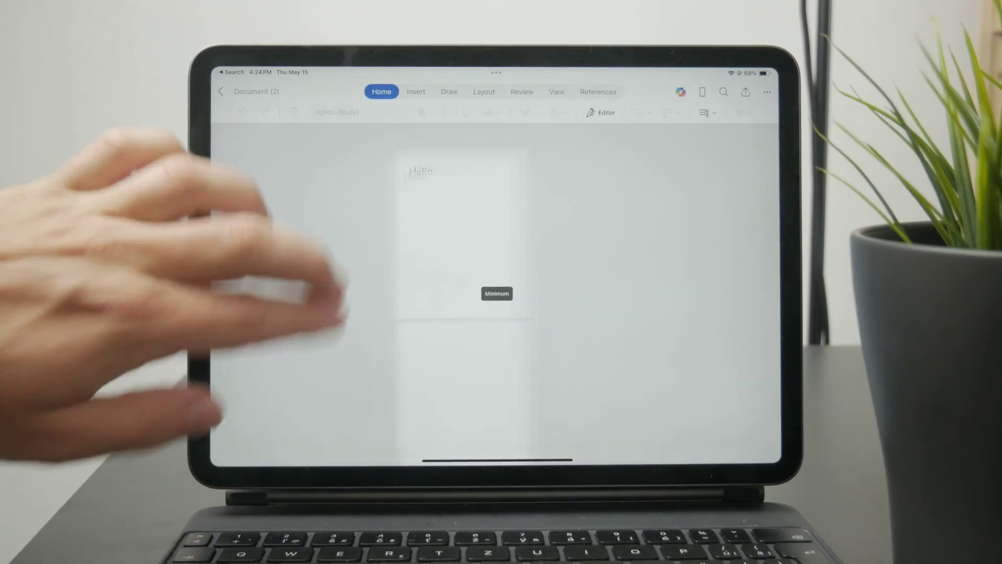
pyautogui.scroll(3, 497, 294)
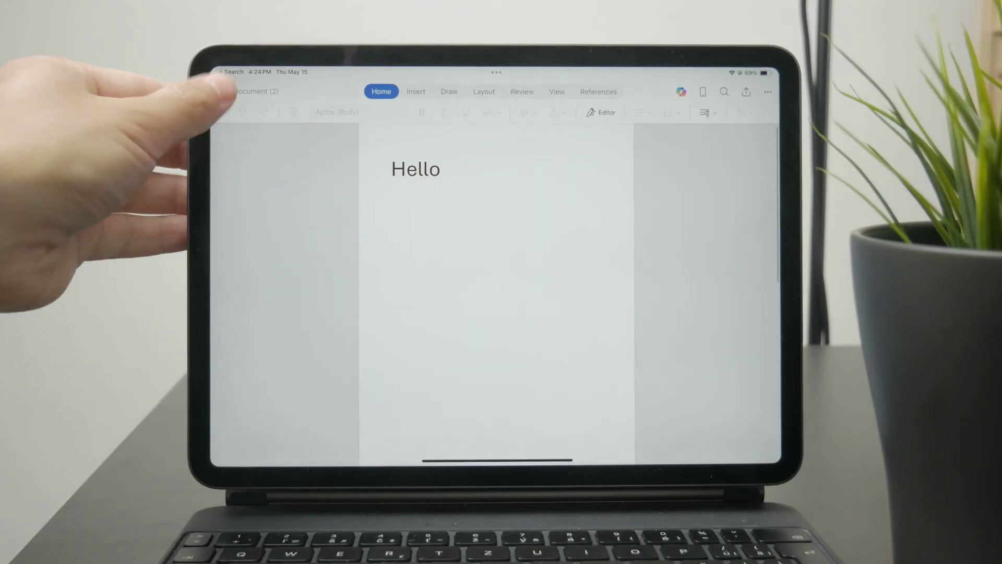
# Step: Return to the file list and reopen the blank Document with the Home formatting tools shown
pyautogui.click(220, 92)
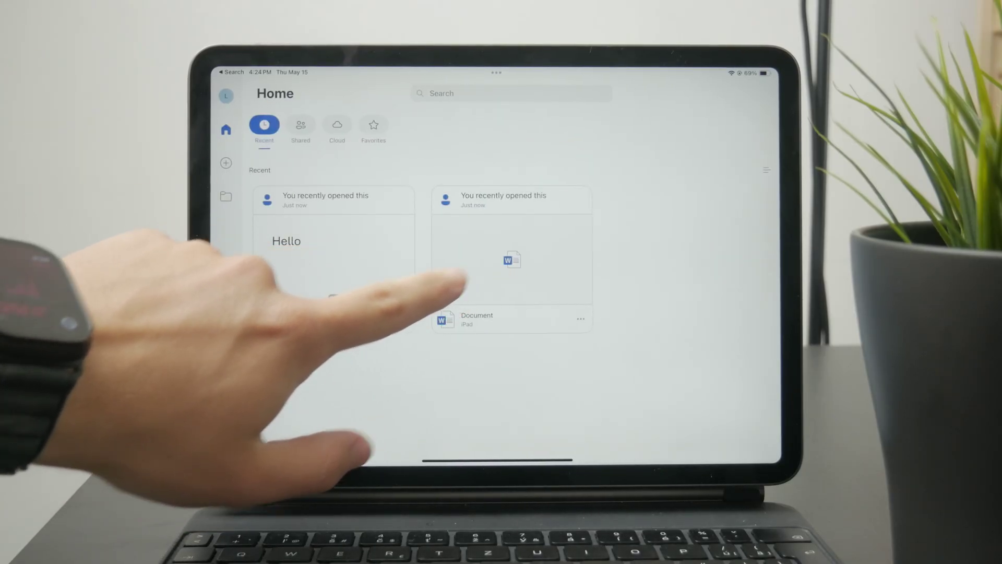
pyautogui.click(511, 259)
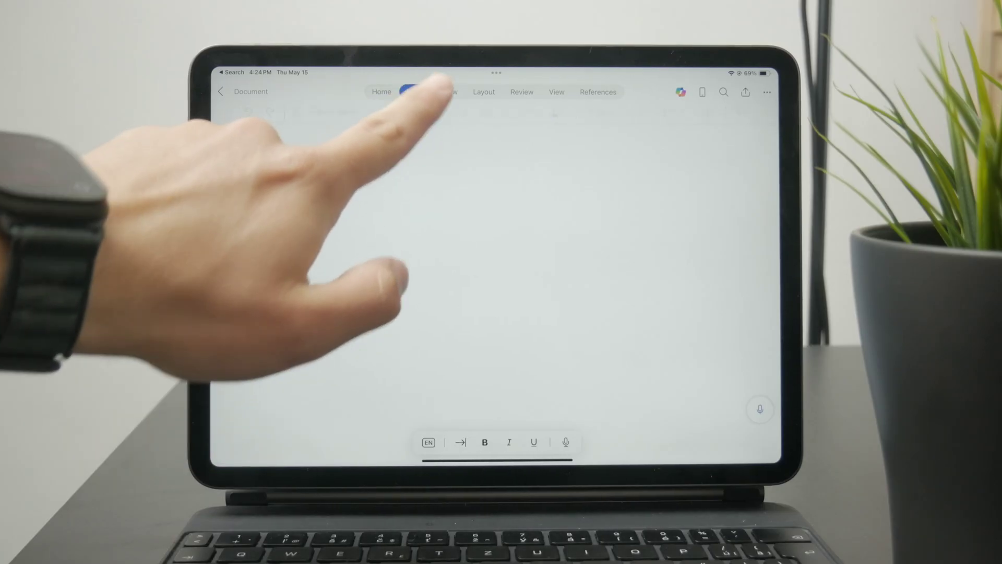
pyautogui.click(416, 92)
pyautogui.click(382, 92)
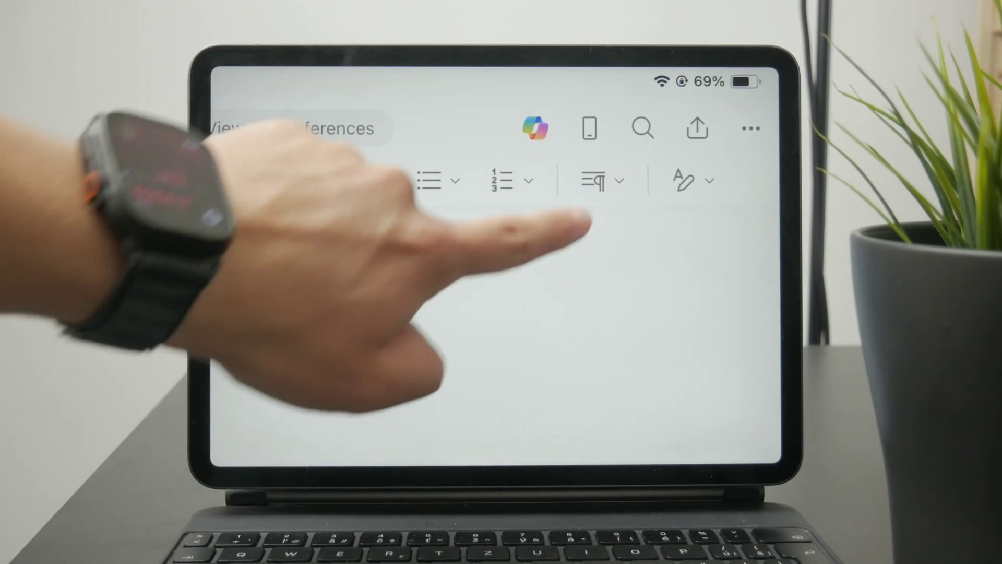
pyautogui.click(601, 180)
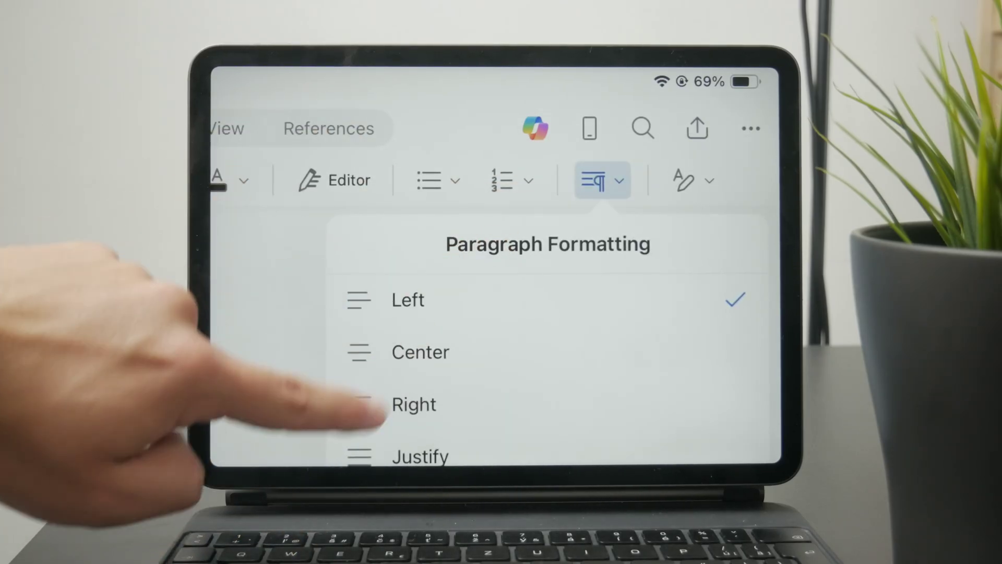
pyautogui.scroll(-2, 548, 376)
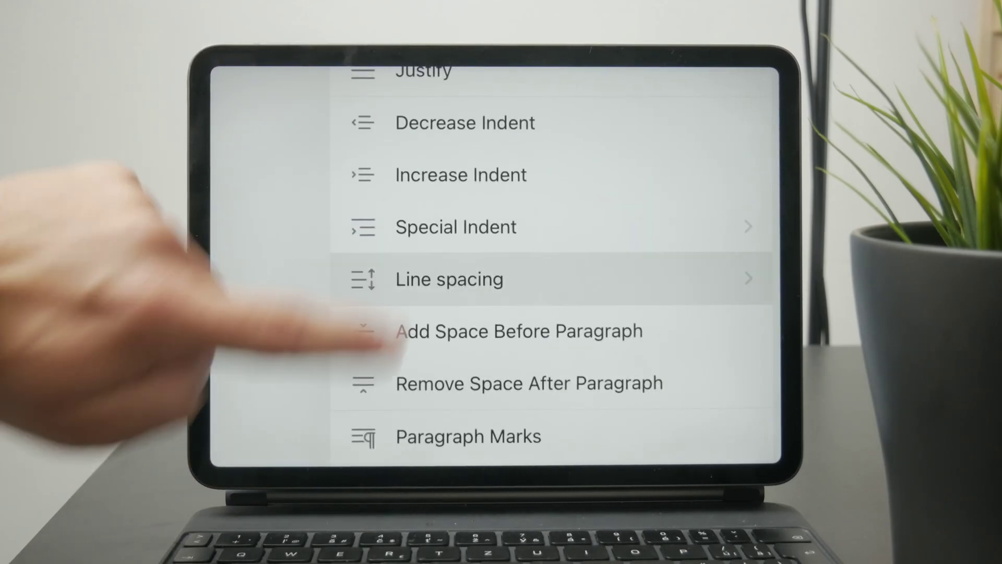
# Step: View the 1.0–3.0 line spacing choices, then dismiss the panel without applying one
pyautogui.click(448, 280)
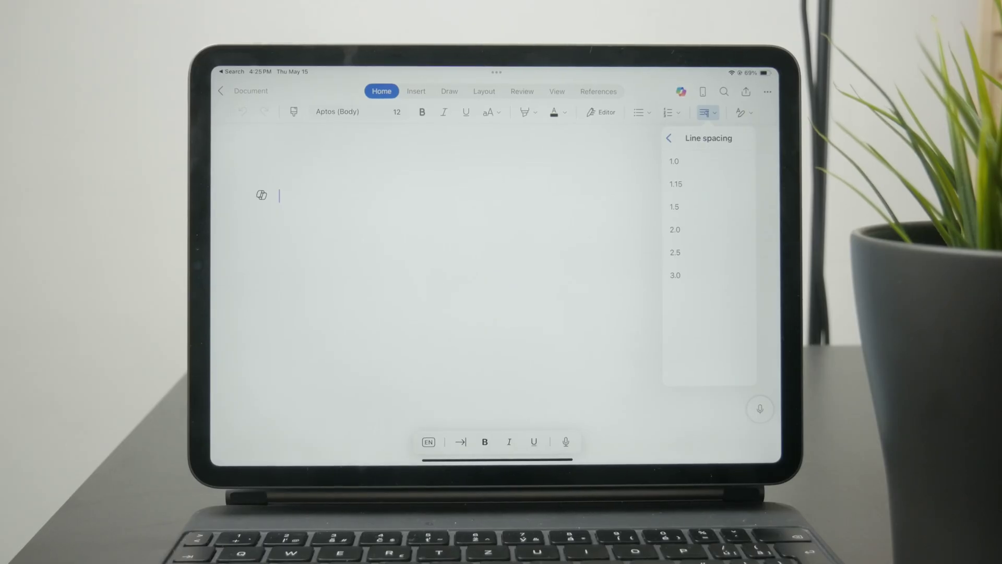
pyautogui.click(404, 232)
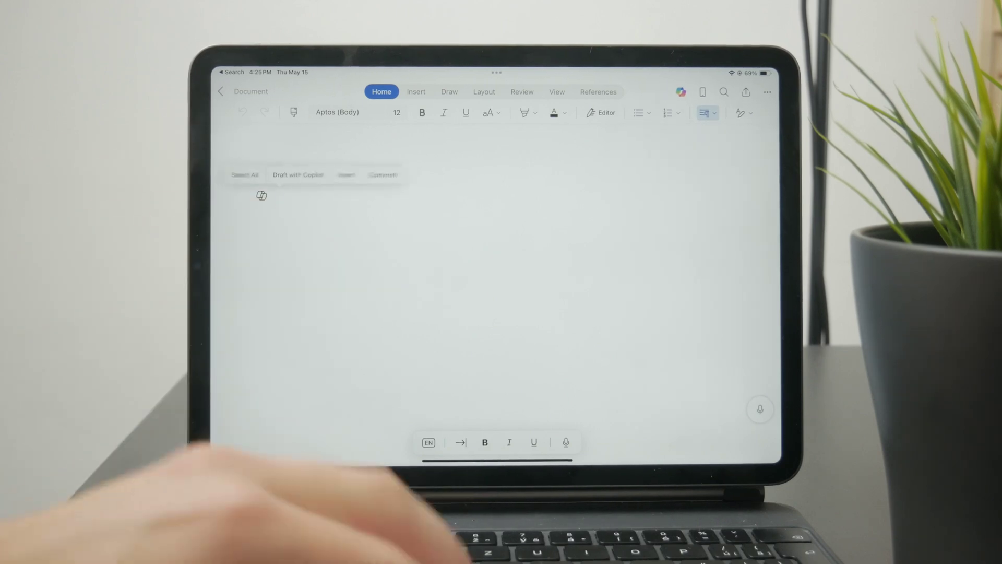
# Step: Leave Word and return to the iPadOS Home Screen
pyautogui.press('super+h')
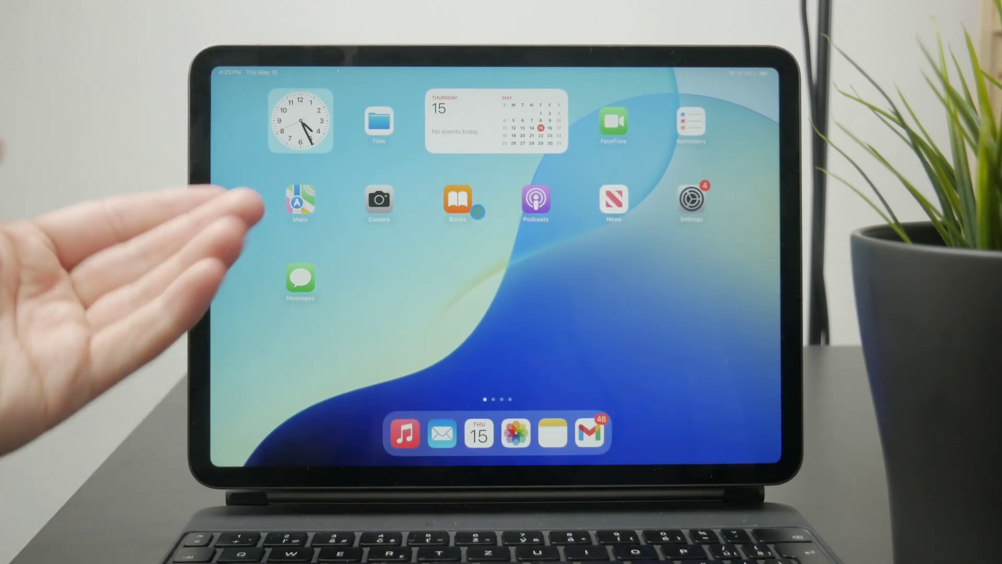